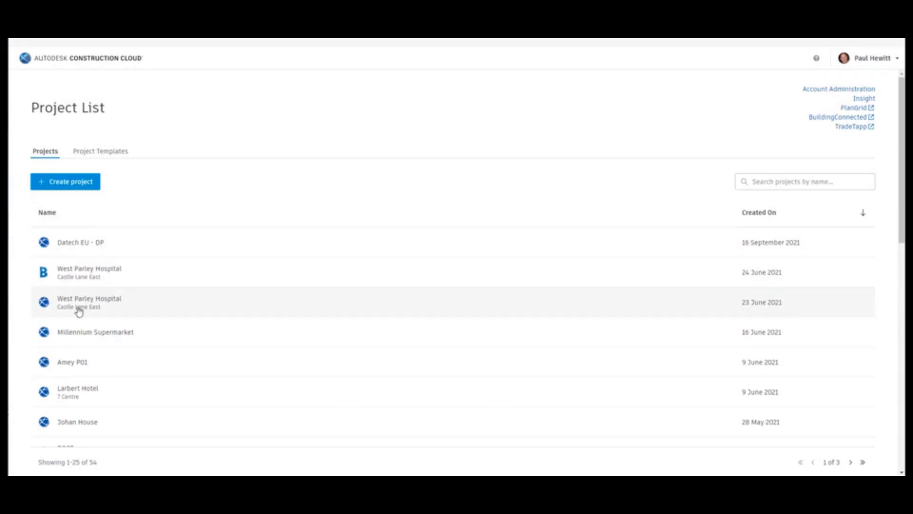
Step: Scroll the ACC Project List and open the Audubon Centre Verwood project
scroll(186, 399, "down", 5)
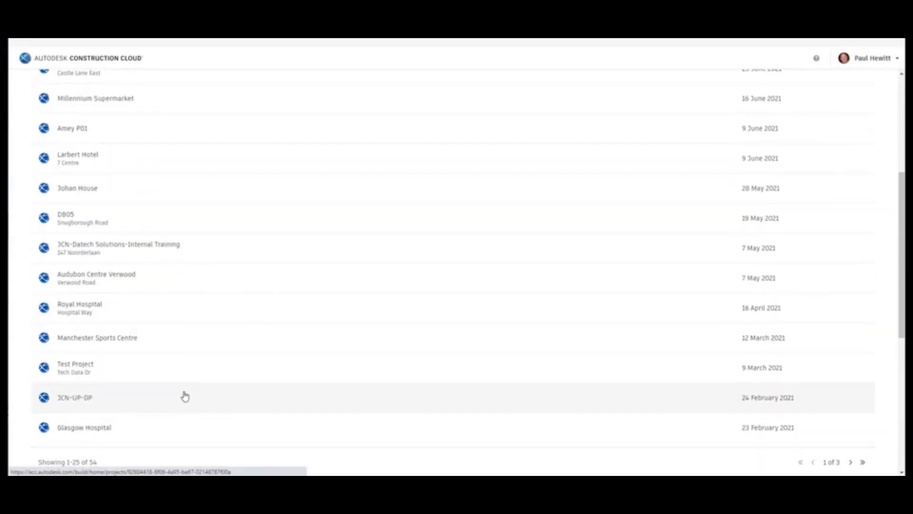
left_click(78, 272)
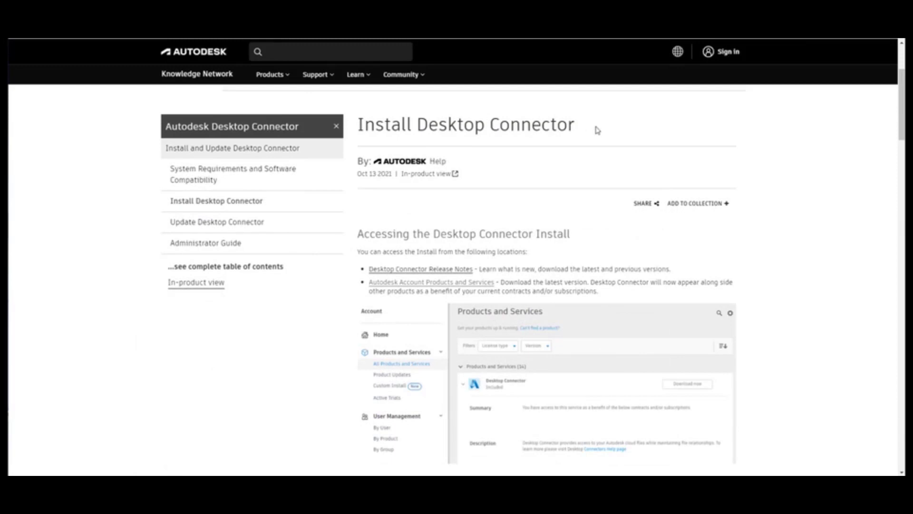
Step: Scroll down through the Install Desktop Connector article's instructions
scroll(611, 253, "down", 1)
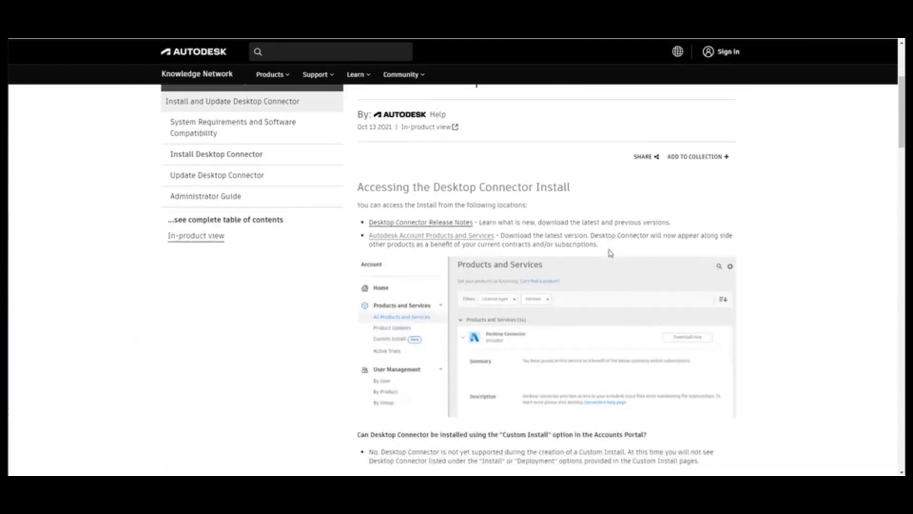
scroll(610, 252, "down", 1)
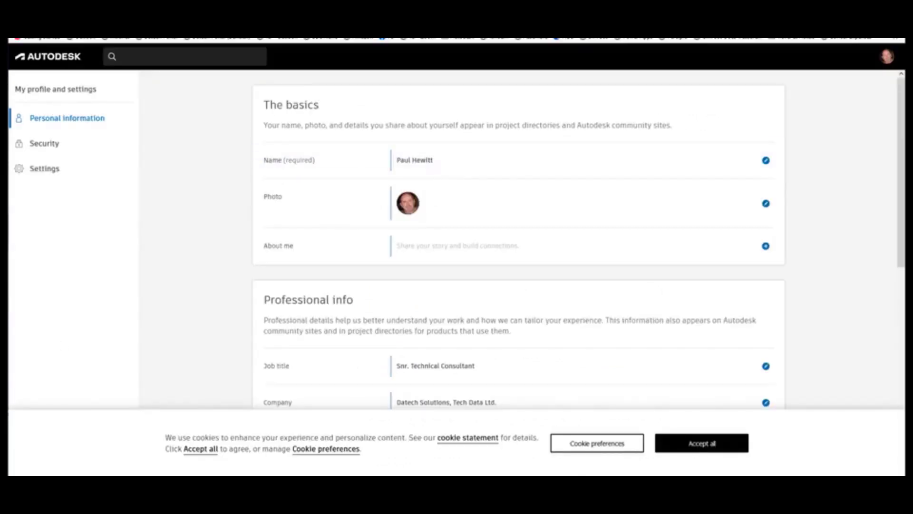
Step: Go to Products and services from the account menu and start searching with 'a'
left_click(887, 56)
left_click(821, 168)
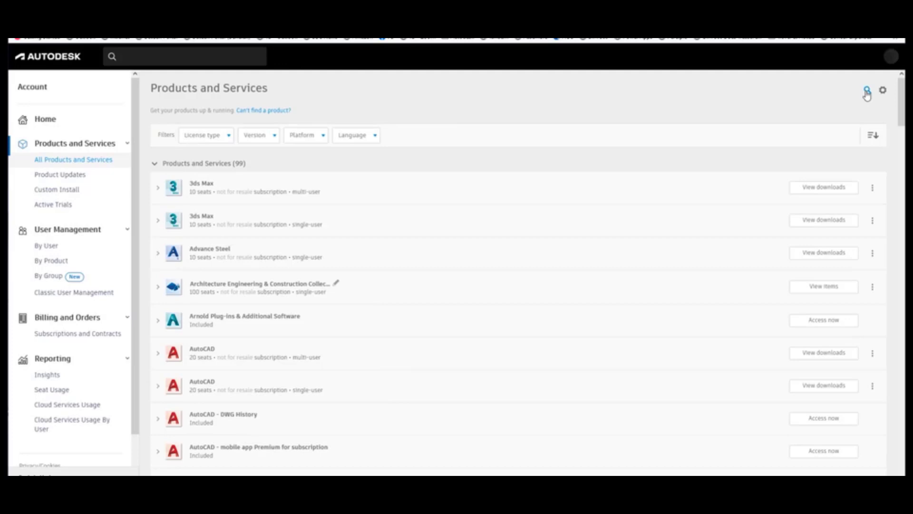
left_click(866, 93)
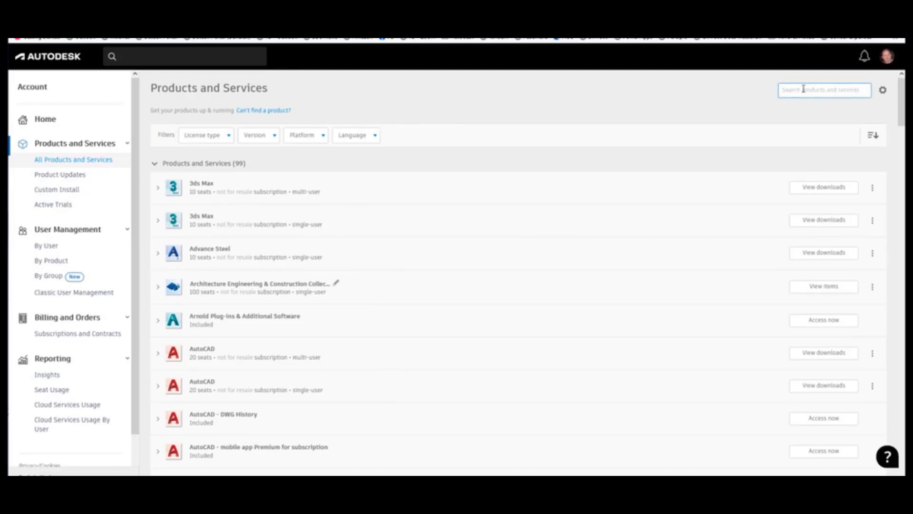
type("a")
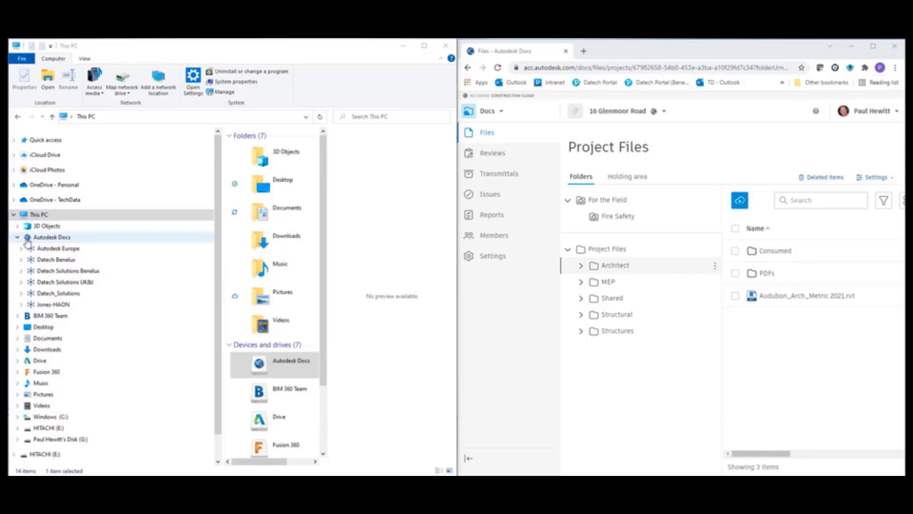
Step: Re-expand the Autodesk Docs hubs in Explorer and list all 54 projects in the browser
left_click(18, 236)
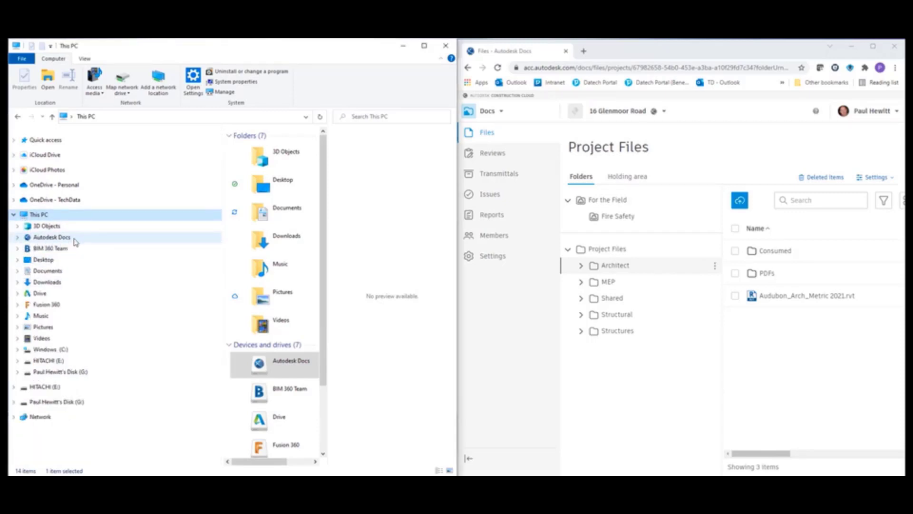
left_click(18, 238)
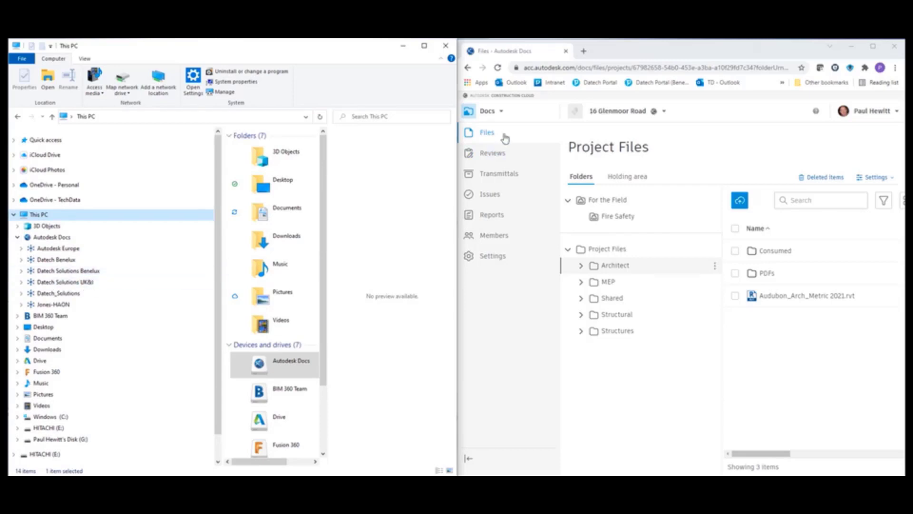
left_click(664, 112)
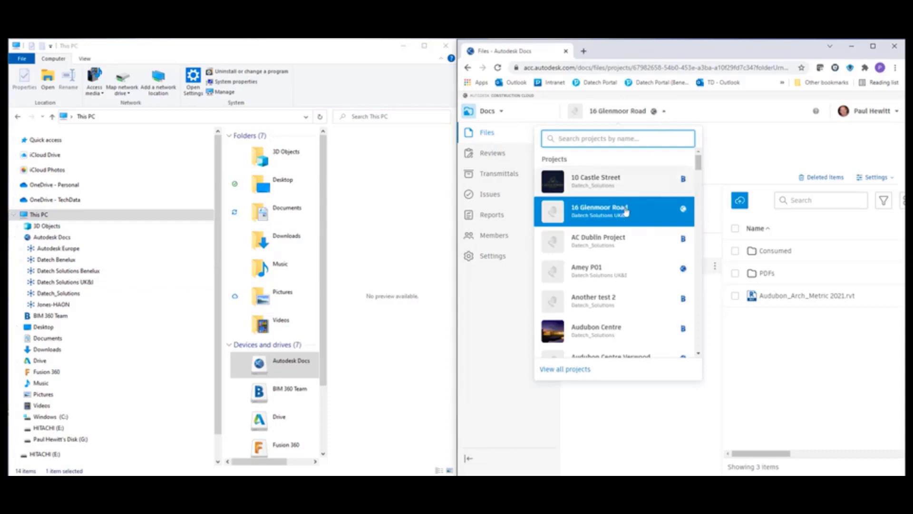
left_click(579, 370)
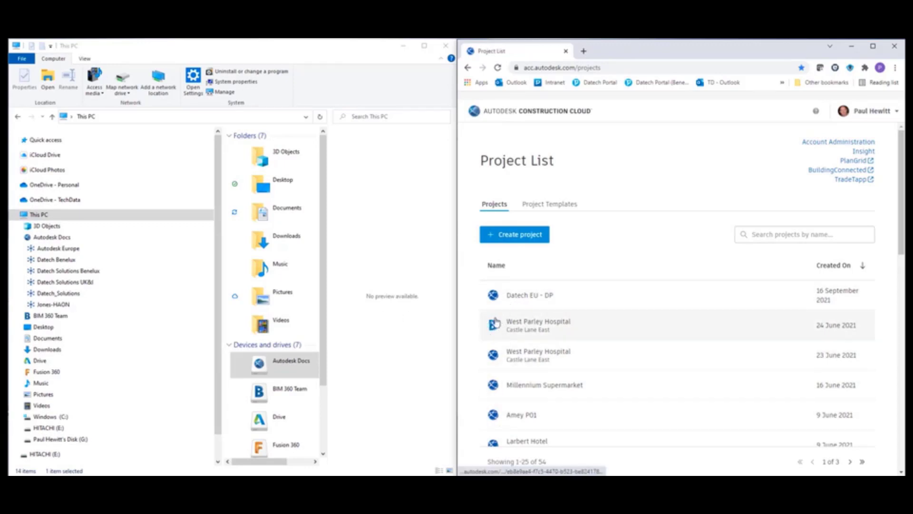
Step: Open Audubon Centre Verwood from the Datech Solutions UK&I hub in Explorer and in Docs
left_click(46, 283)
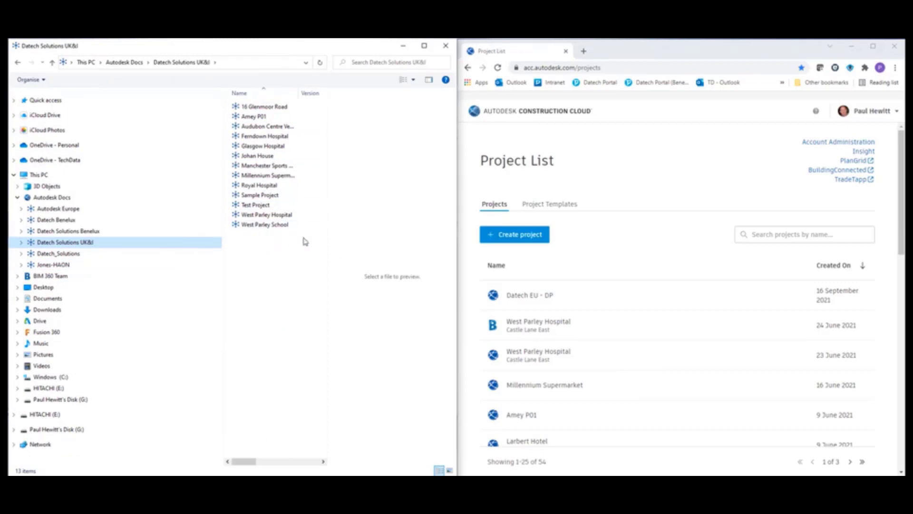
scroll(542, 352, "down", 5)
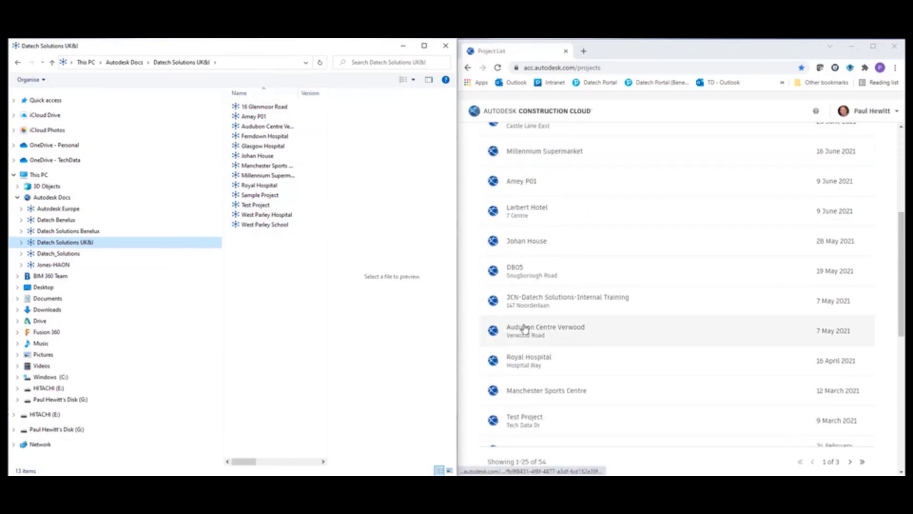
left_click(547, 329)
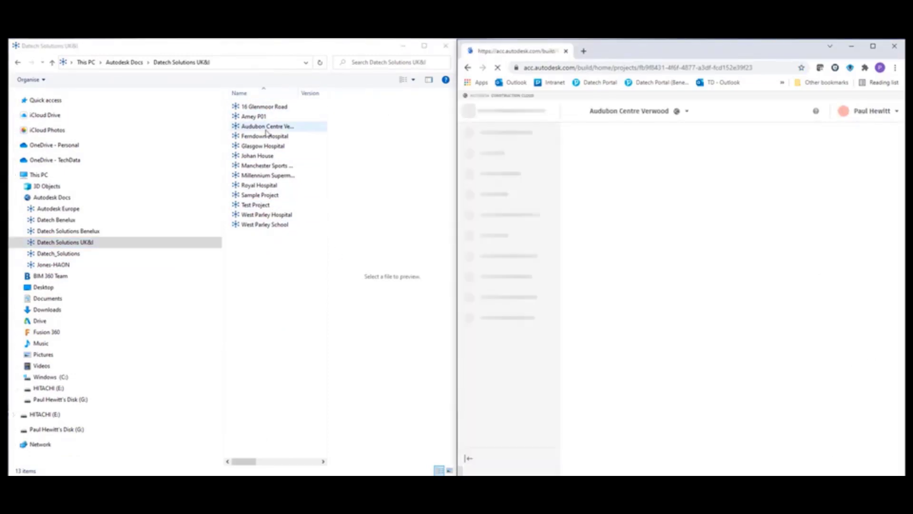
double_click(265, 127)
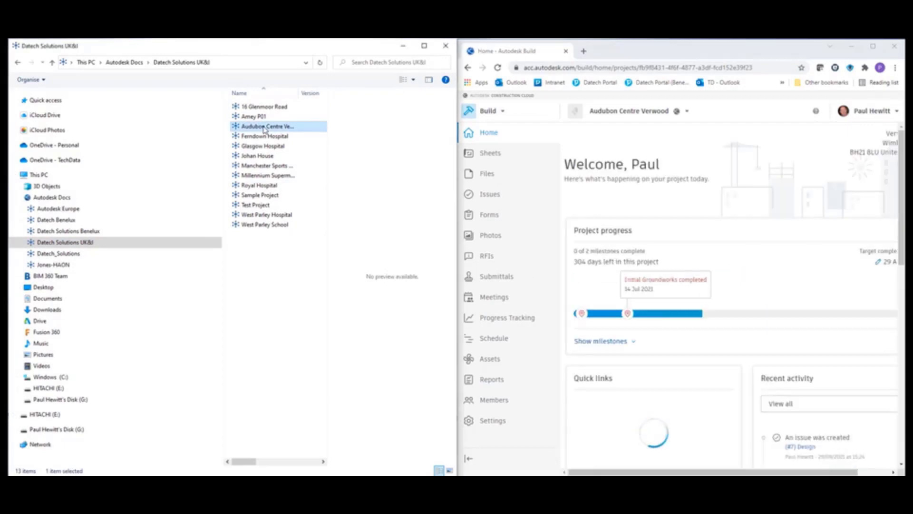
left_click(488, 111)
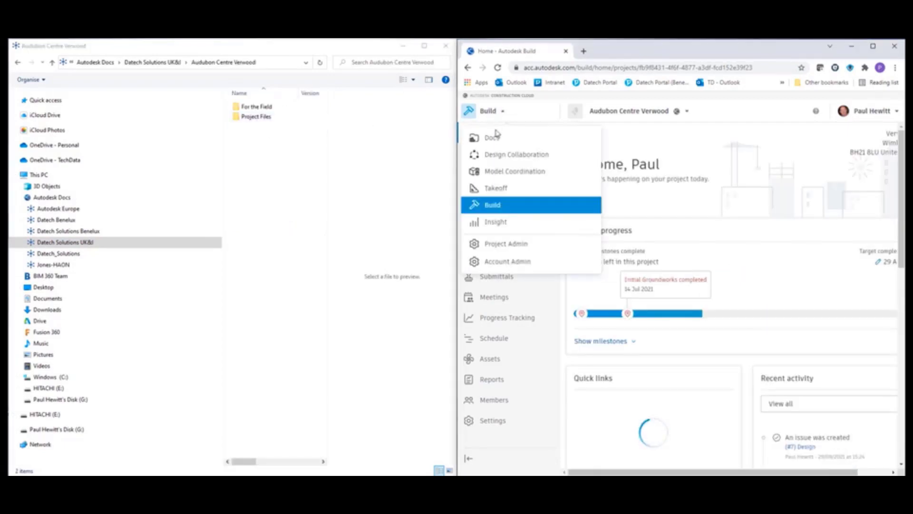
left_click(495, 136)
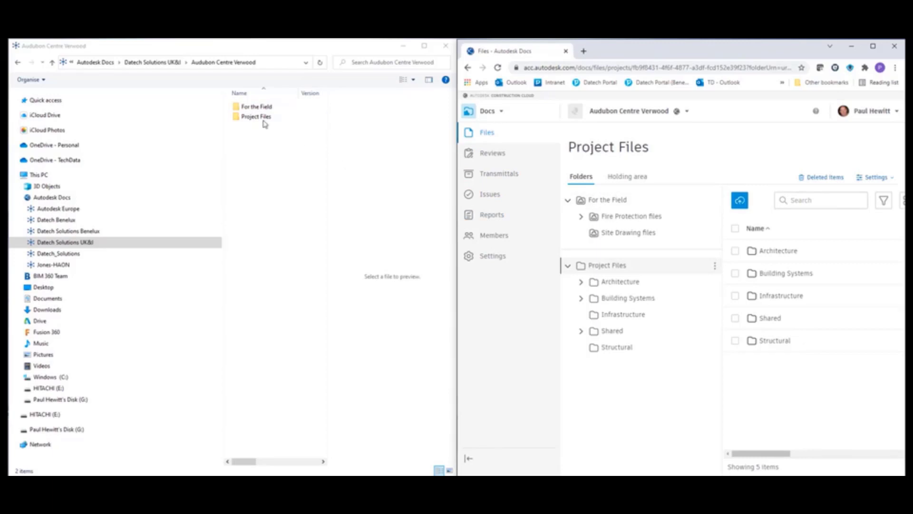
Step: Open Project Files > Building Systems in Explorer and show Building Systems in Docs
double_click(265, 119)
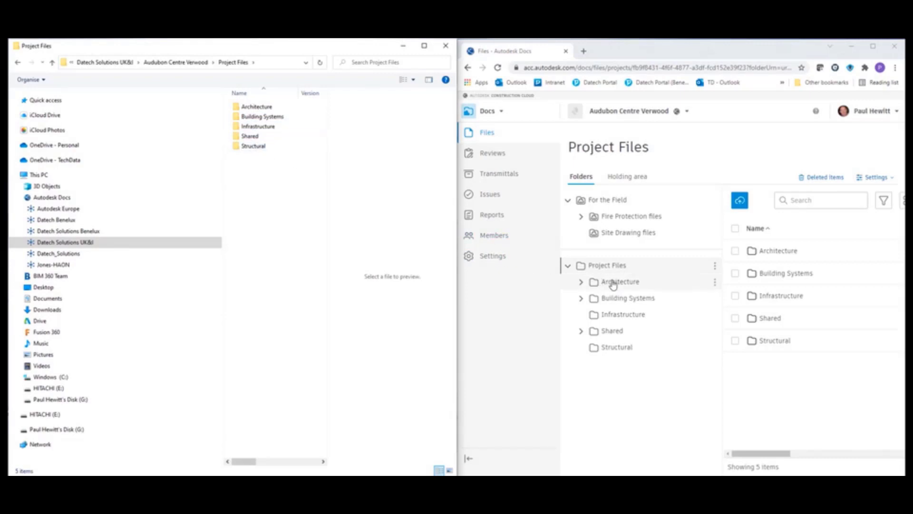
left_click(614, 299)
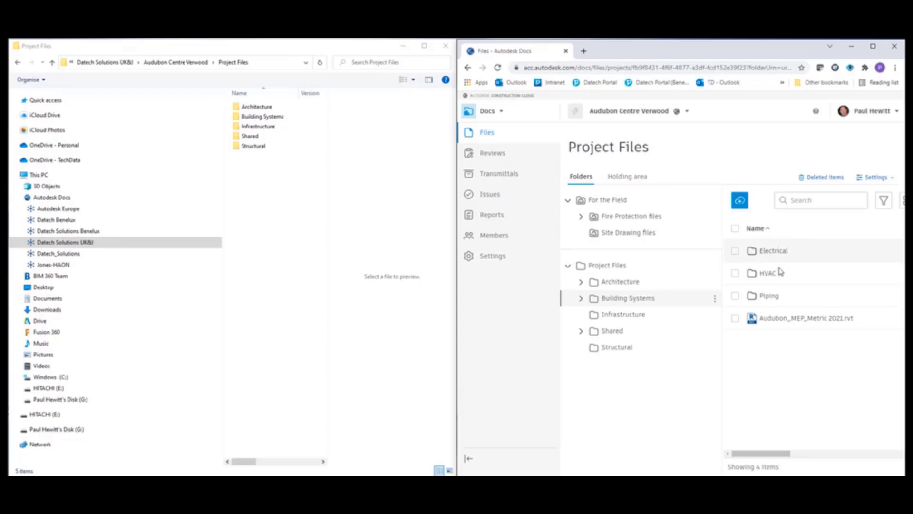
left_click(260, 118)
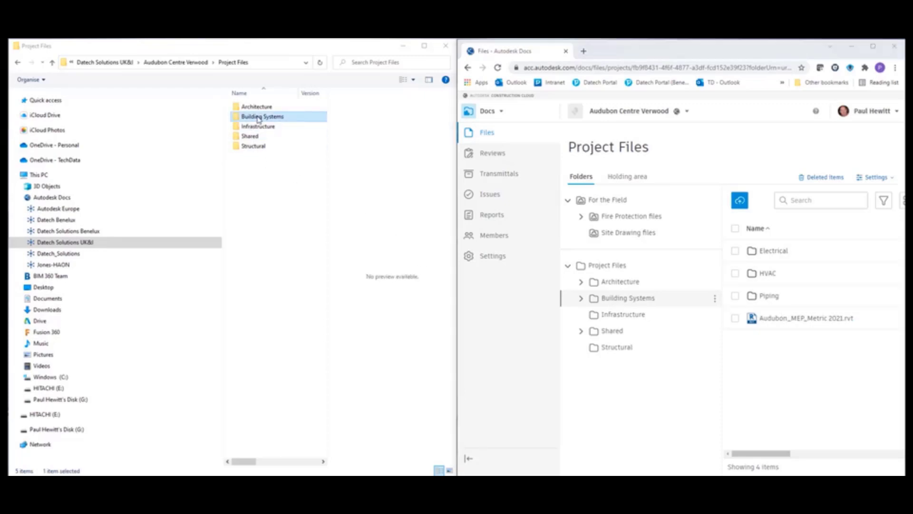
double_click(259, 118)
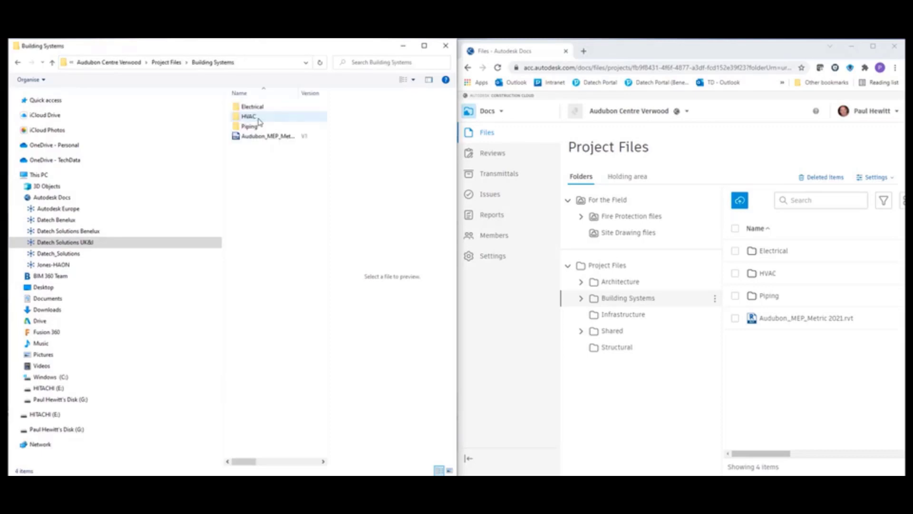
Step: Create a 'Fire Security' folder in Building Systems and refresh Docs to show it
right_click(268, 167)
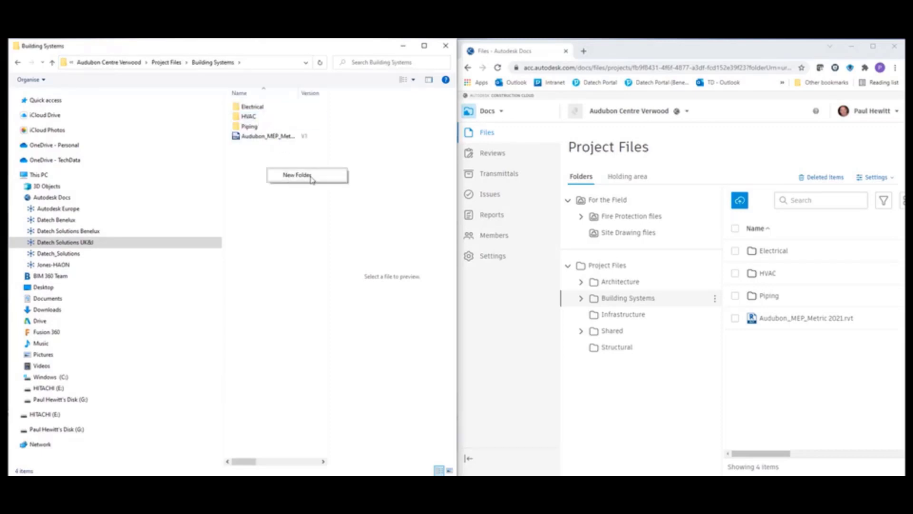
left_click(300, 179)
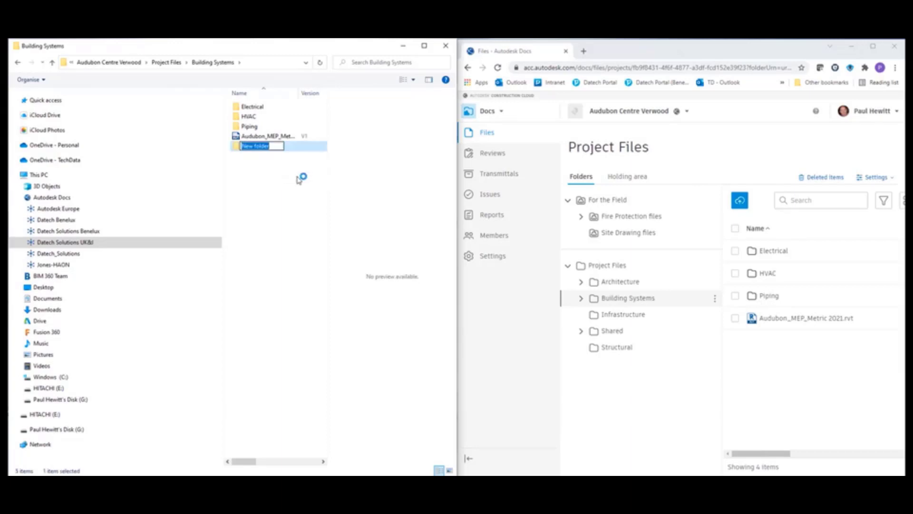
type("Fire Security")
key("Return")
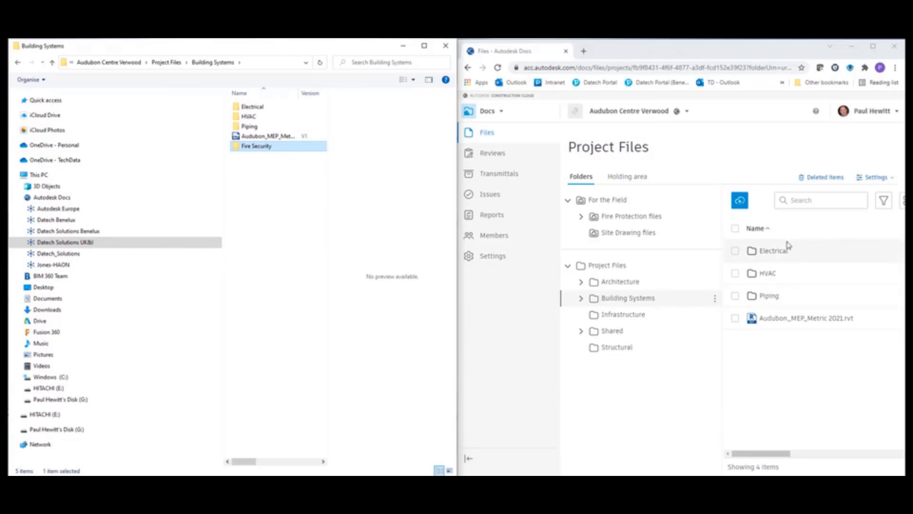
left_click(498, 68)
left_click(498, 68)
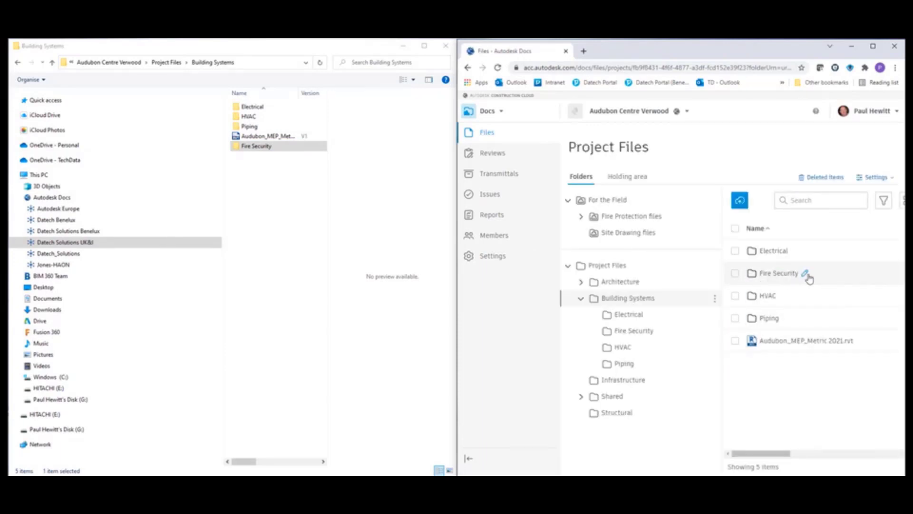
Step: Open Fire Security in the Docs folder tree, then view the Architecture folder's 3 items
left_click(244, 148)
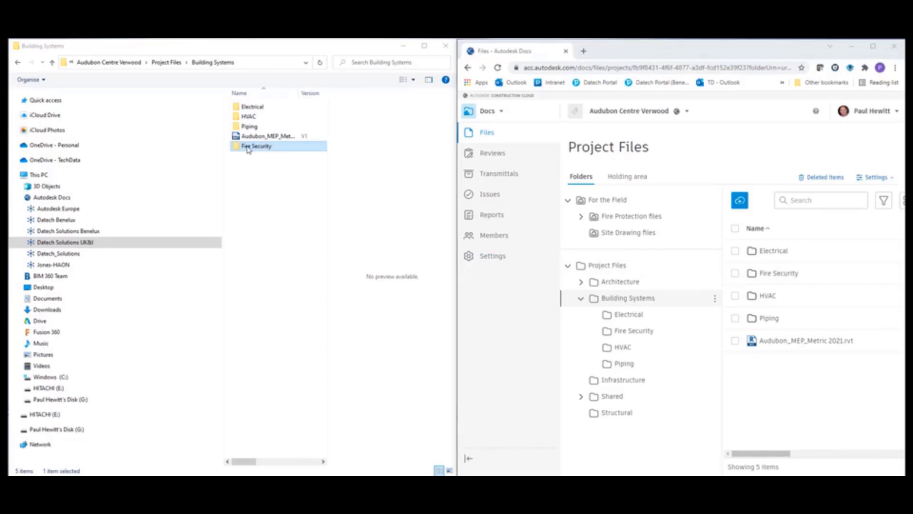
left_click(780, 274)
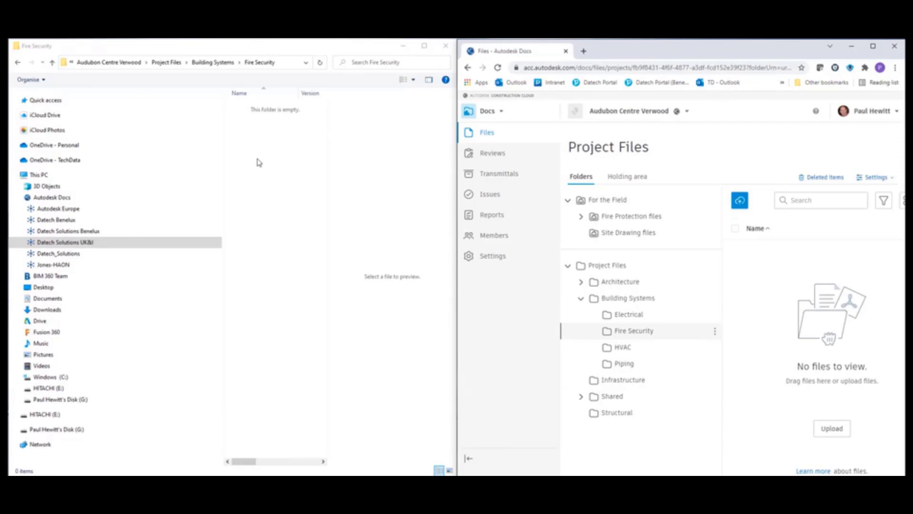
left_click(626, 283)
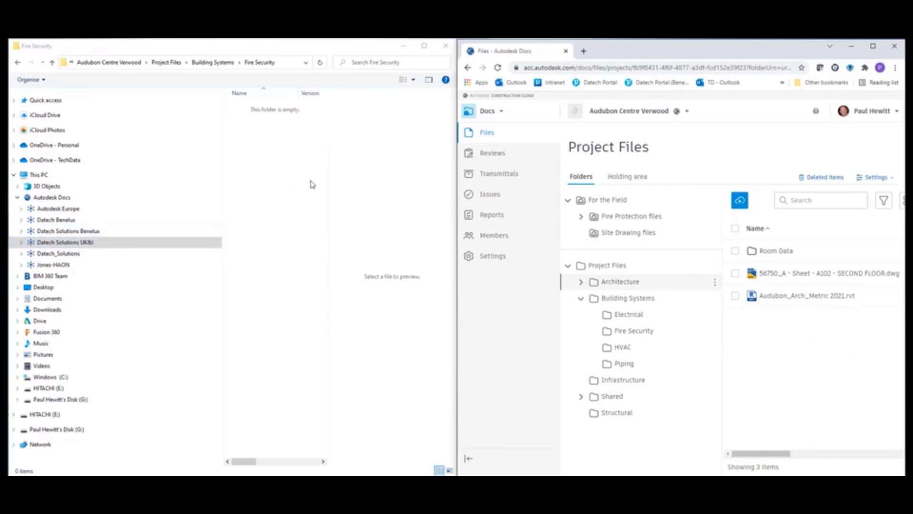
Step: Return to Project Files, open Architecture, and check the 56750_A sheet's file options
left_click(176, 63)
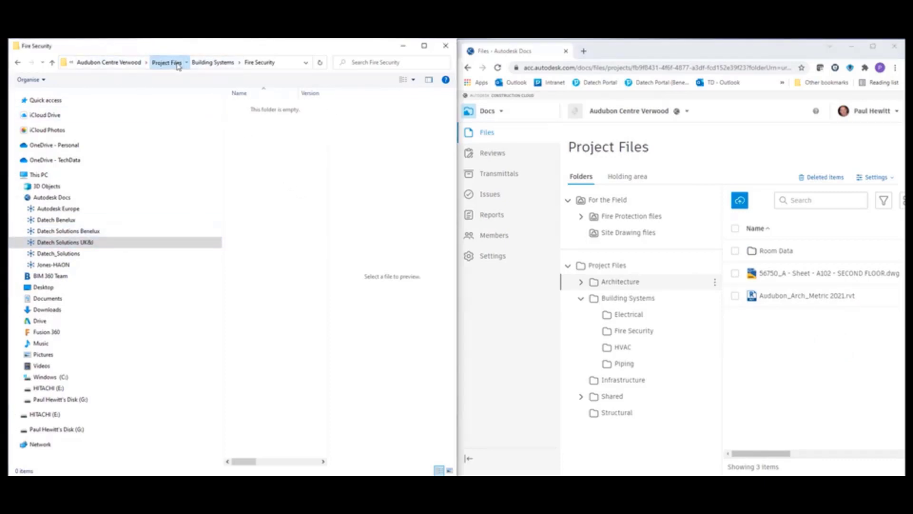
left_click(177, 65)
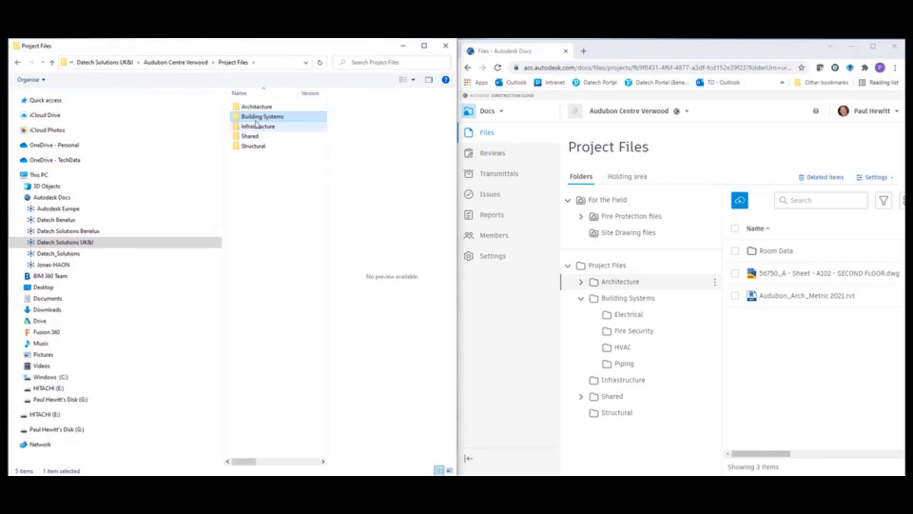
left_click(251, 108)
double_click(251, 108)
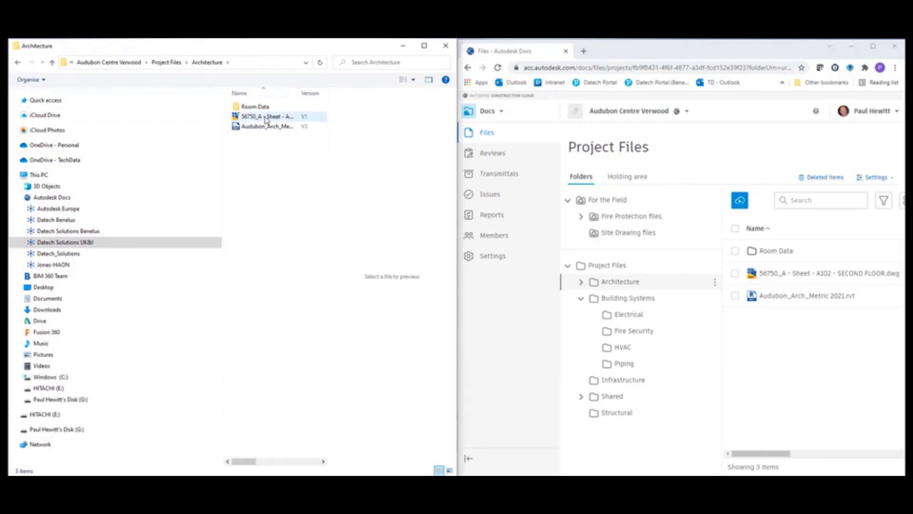
right_click(266, 118)
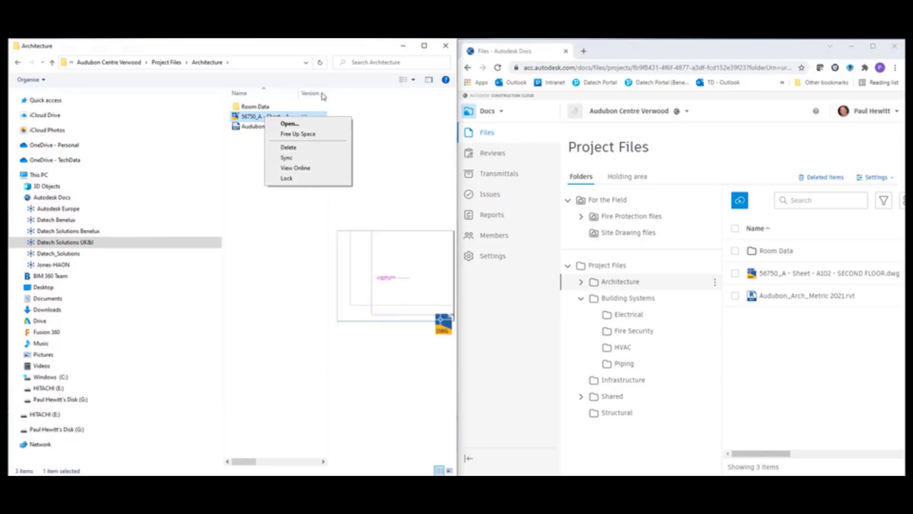
left_click(336, 46)
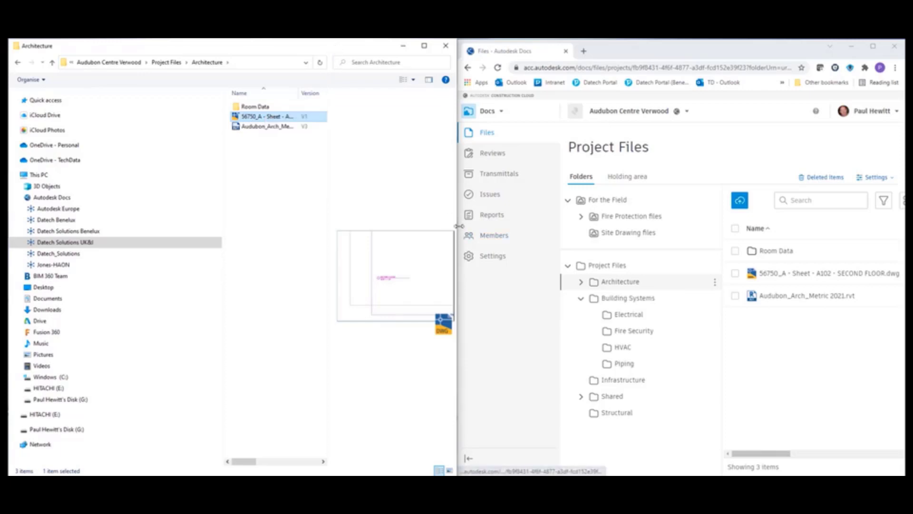
Step: Widen Explorer to show status columns and sync Audubon_Arch_Metric 2021.rvt locally
left_click_drag(458, 233, 879, 234)
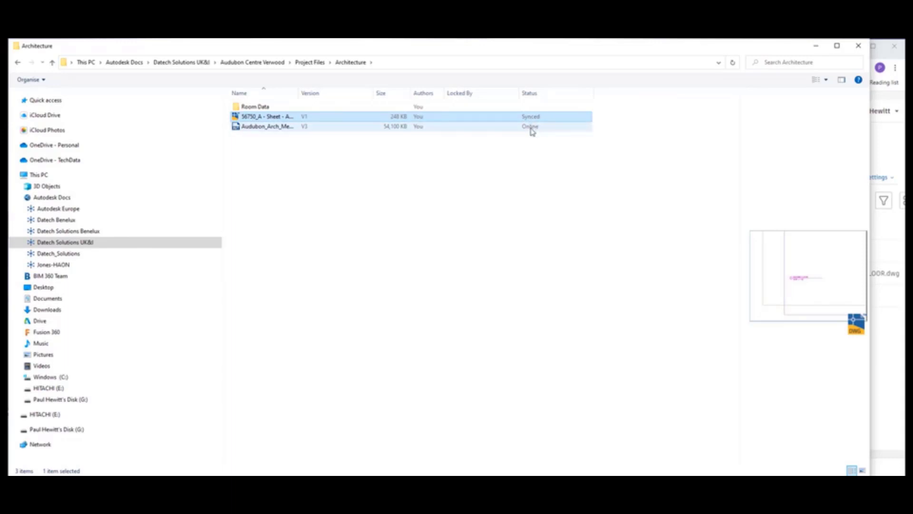
right_click(269, 128)
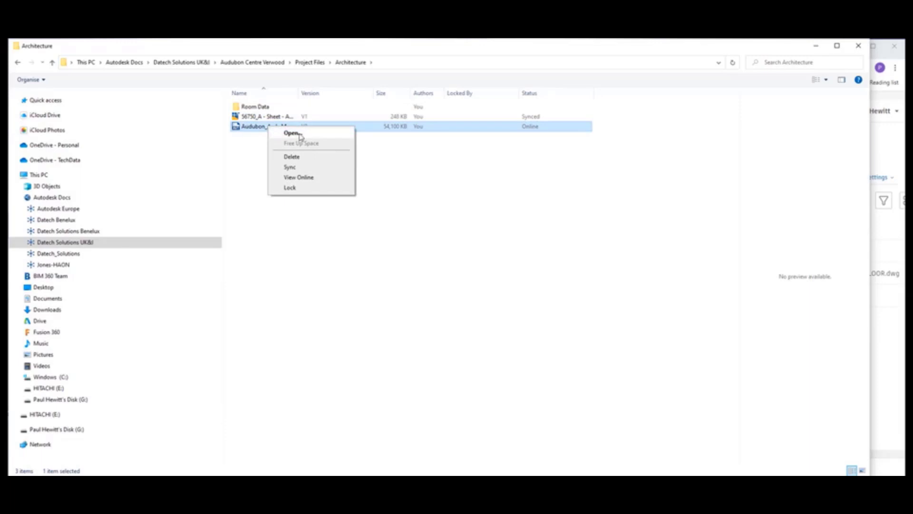
left_click(291, 168)
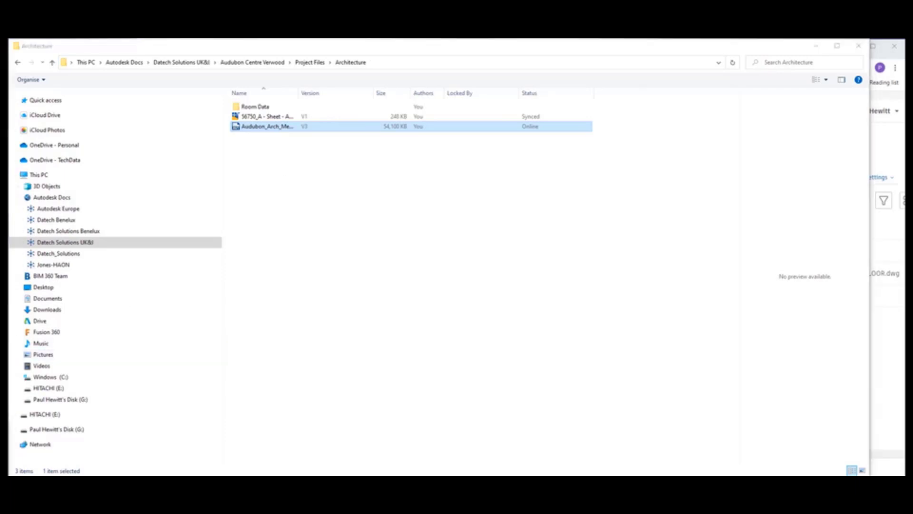
left_click_drag(135, 421, 349, 320)
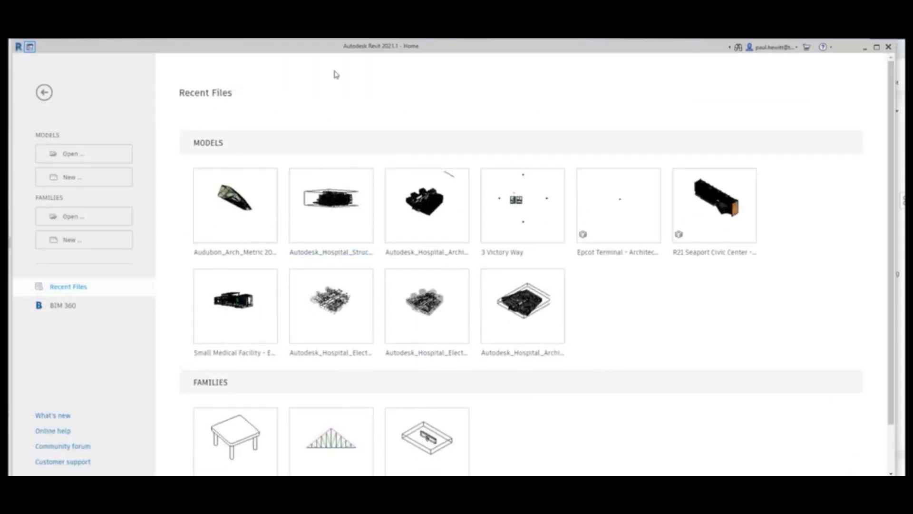
Step: Open Audubon_Arch_Metric 2021.rvt from Autodesk Docs > Datech Solutions UK&I > Audubon Centre Verwood > Project Files > Architecture
left_click(67, 154)
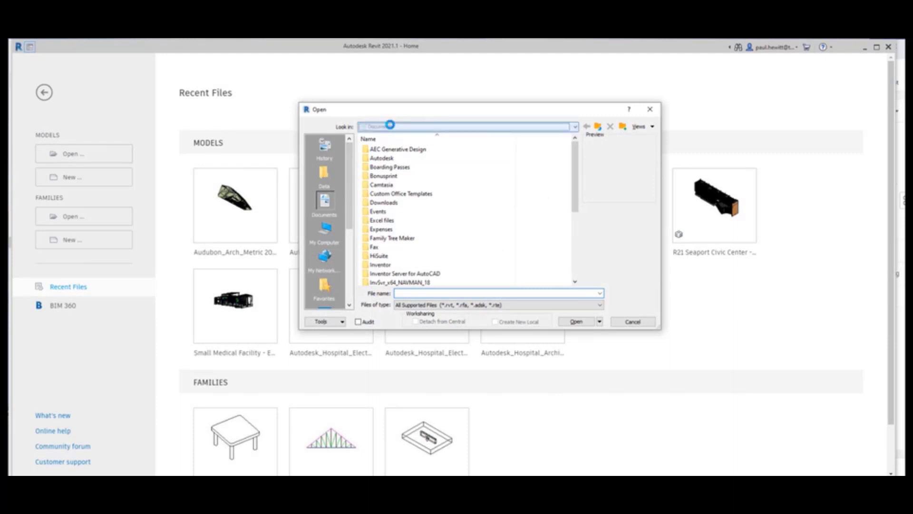
left_click(387, 126)
left_click(382, 144)
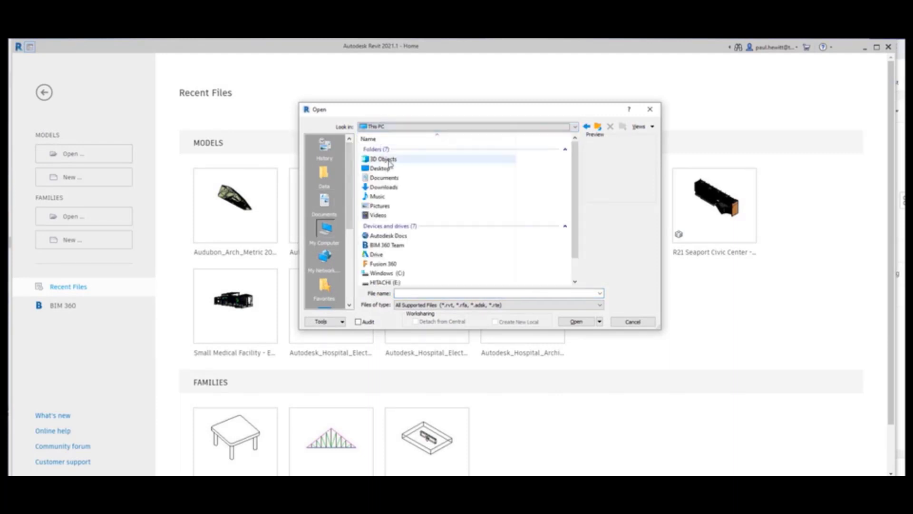
double_click(389, 236)
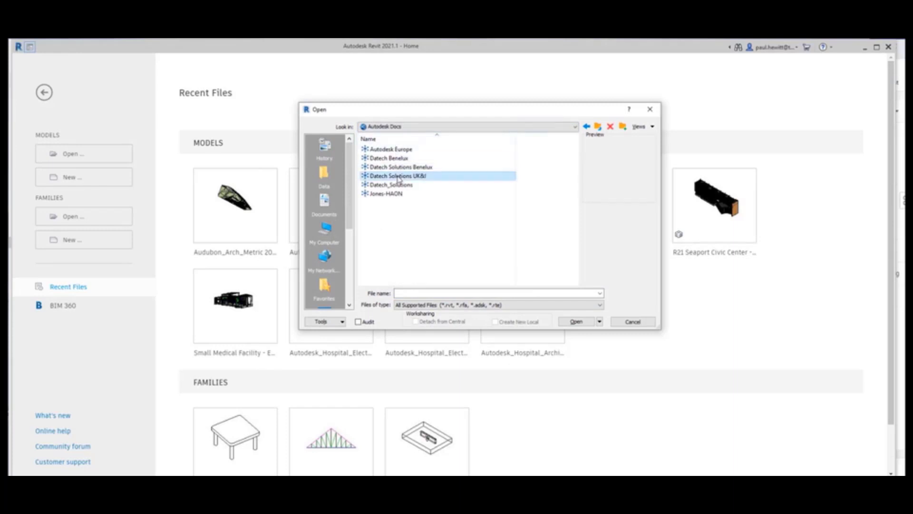
double_click(397, 175)
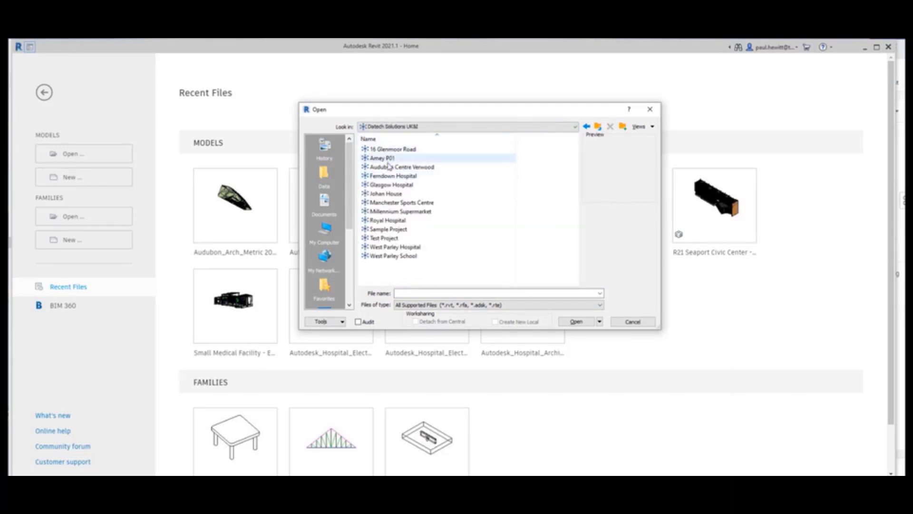
double_click(387, 167)
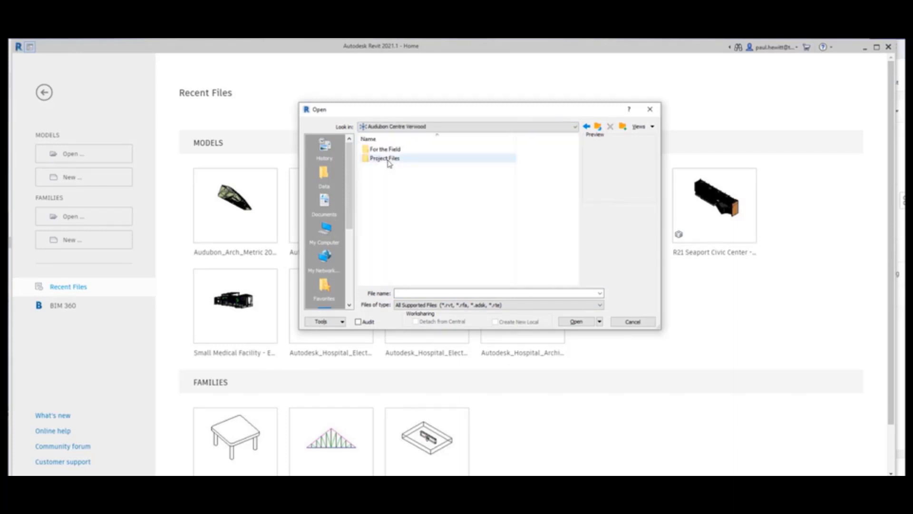
double_click(387, 157)
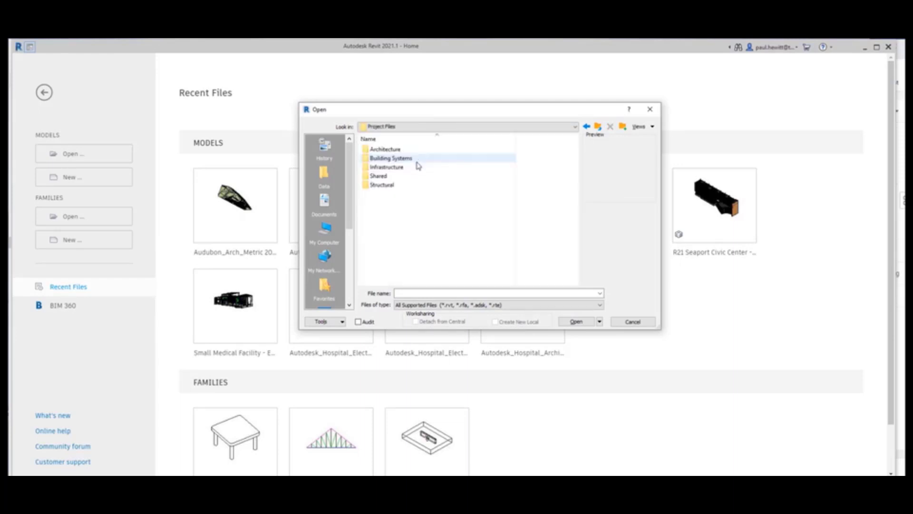
double_click(381, 149)
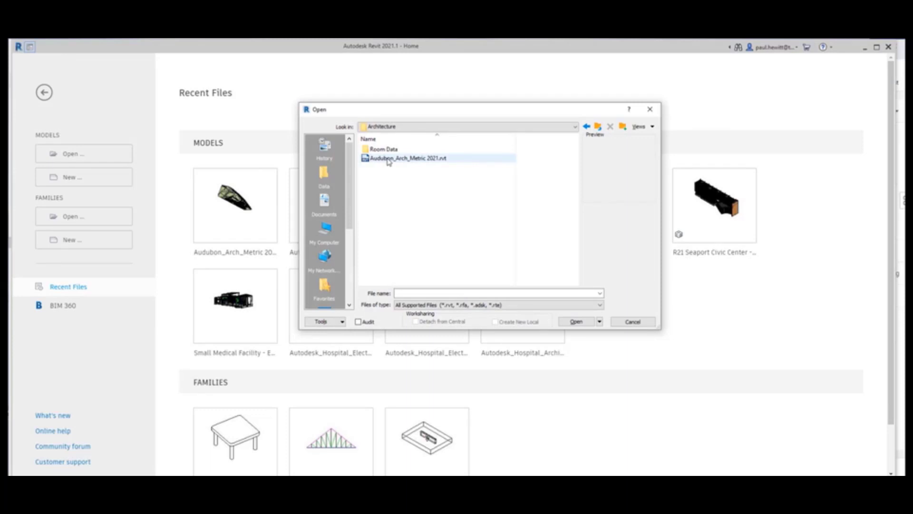
left_click(388, 159)
double_click(389, 160)
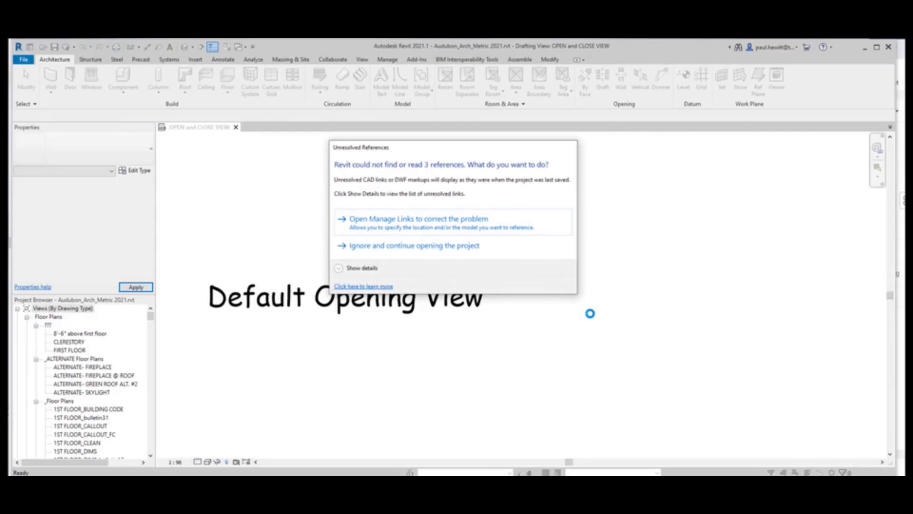
Step: Ignore the 3 missing references to continue opening the project, then switch to the Default 3D View
left_click(447, 247)
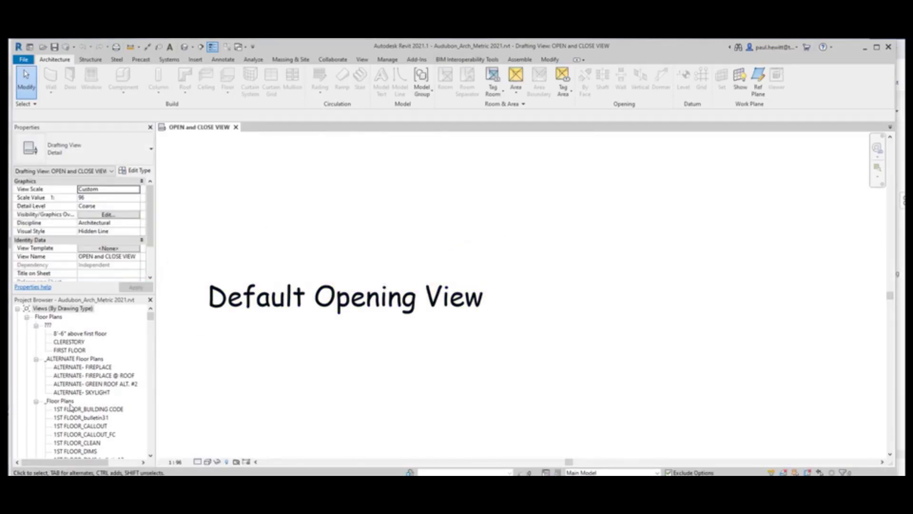
scroll(79, 408, "down", 2)
scroll(79, 408, "down", 12)
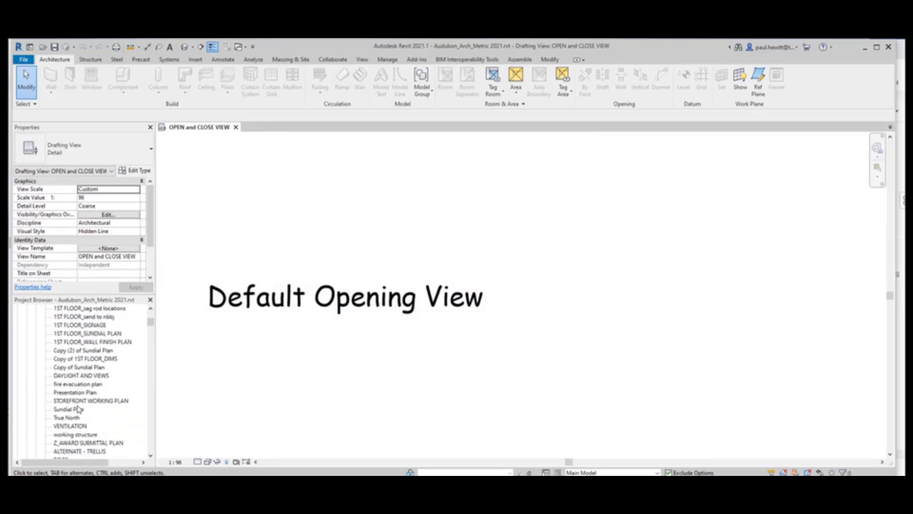
left_click(184, 47)
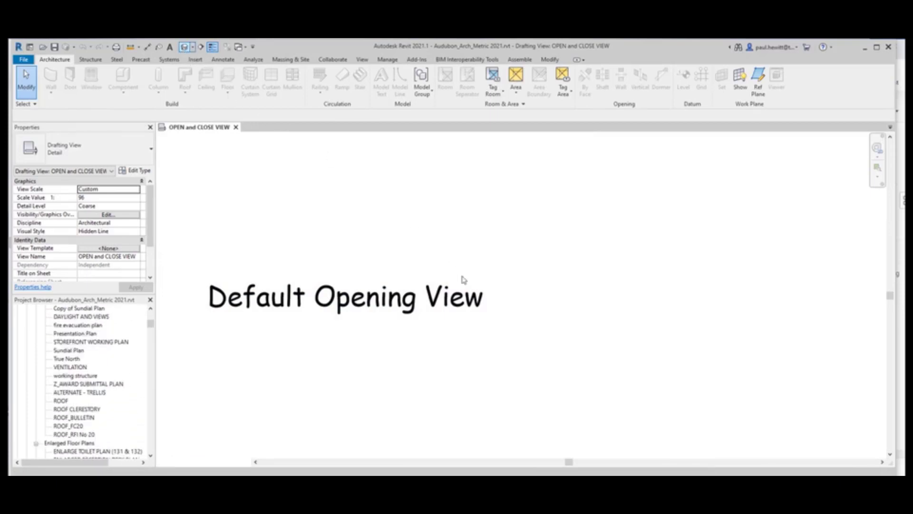